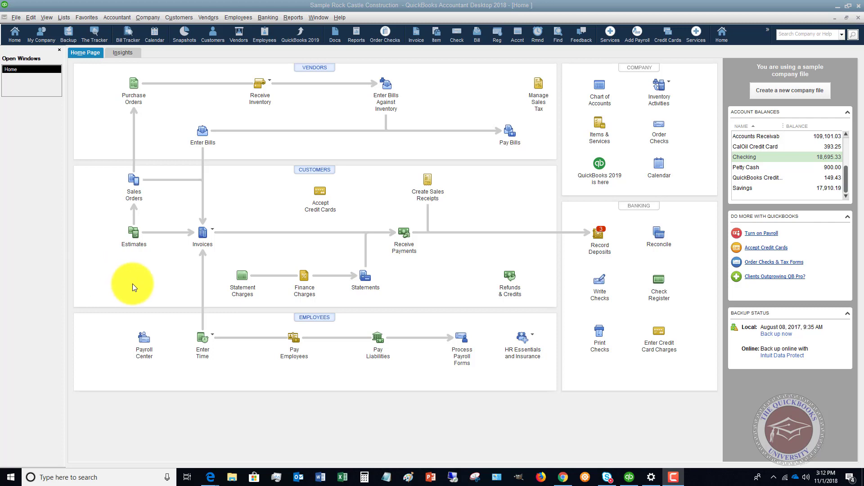
Step: Move the Edge window showing Intuit's payroll pricing page over the QuickBooks Home page
left_click_drag(80, 69, 477, 35)
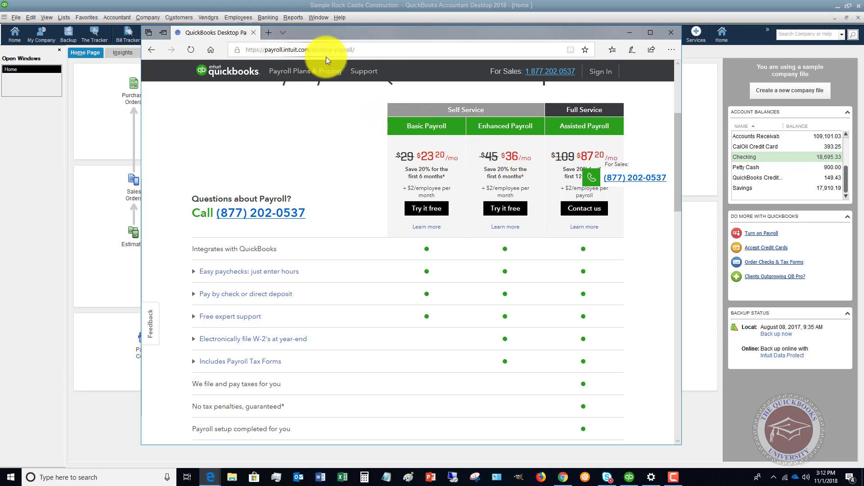
Step: Scroll through the Basic, Enhanced and Assisted Payroll comparison, then minimize Edge
scroll(529, 196, "down", 1)
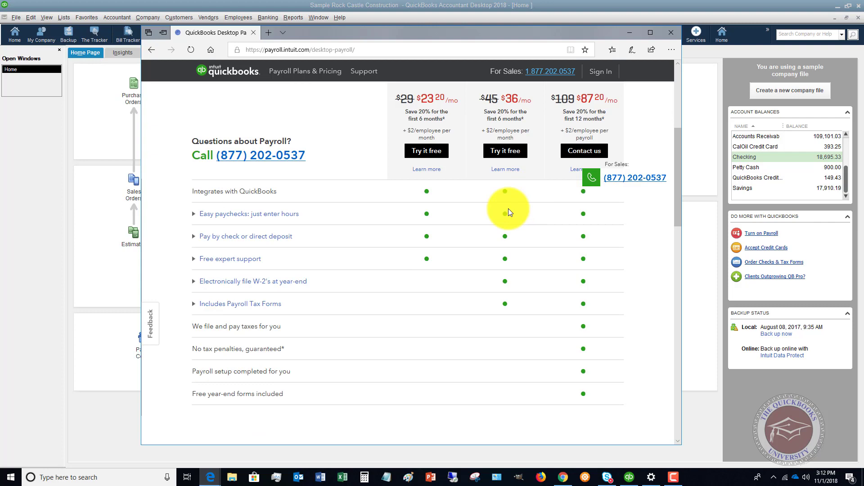
scroll(455, 176, "up", 1)
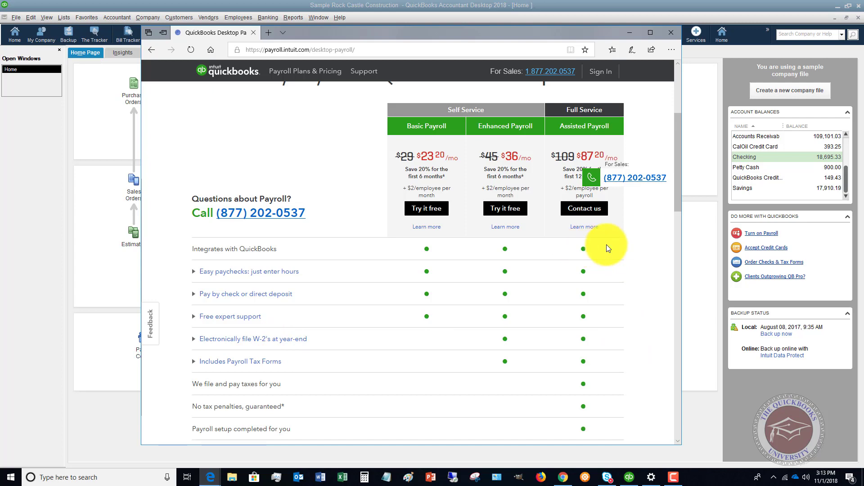
scroll(606, 244, "down", 1)
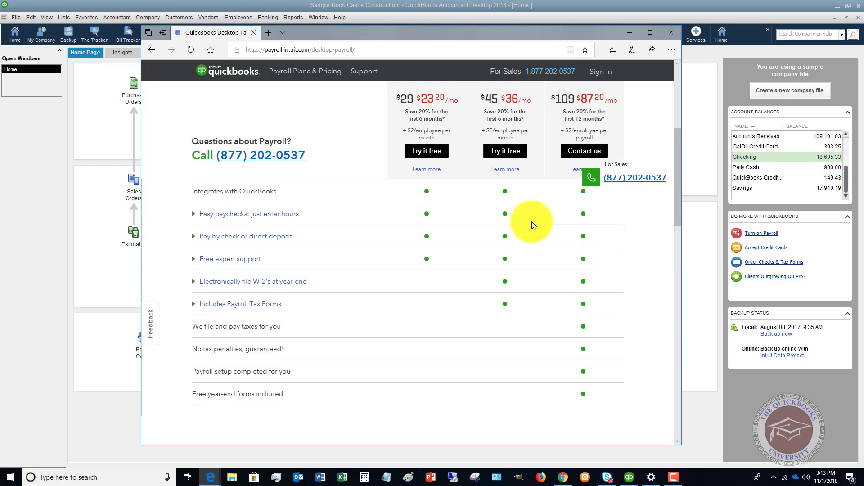
scroll(531, 222, "up", 3)
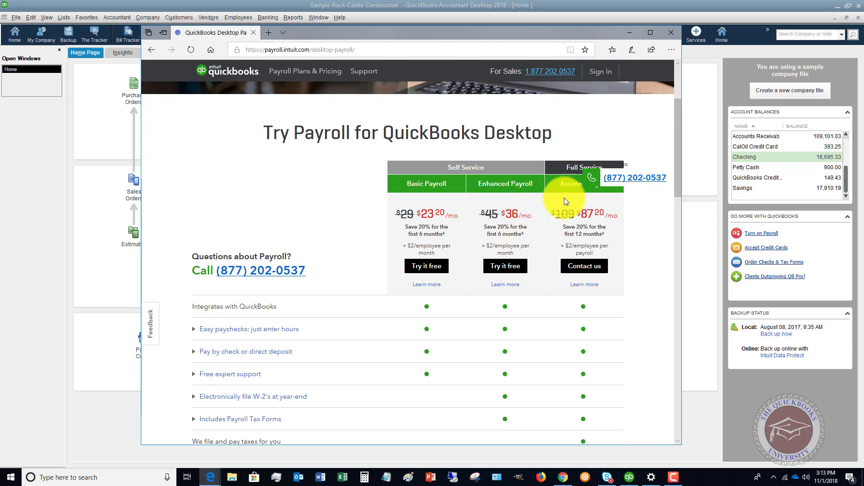
scroll(601, 242, "down", 3)
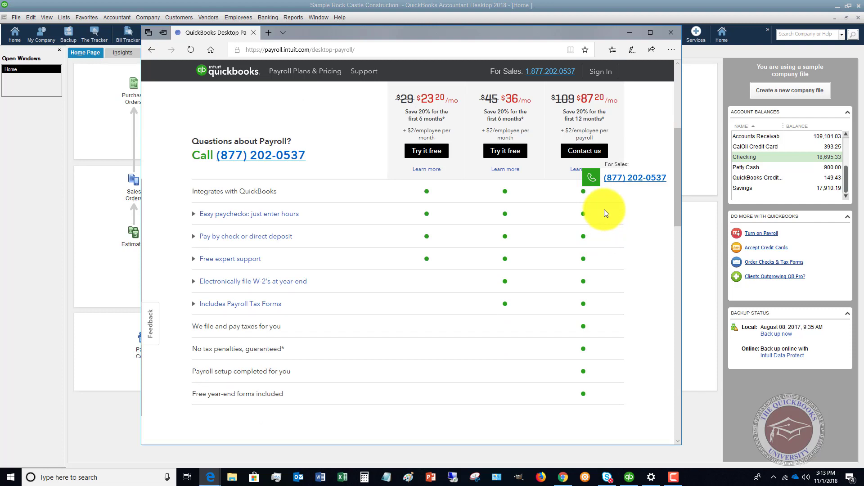
scroll(589, 204, "up", 1)
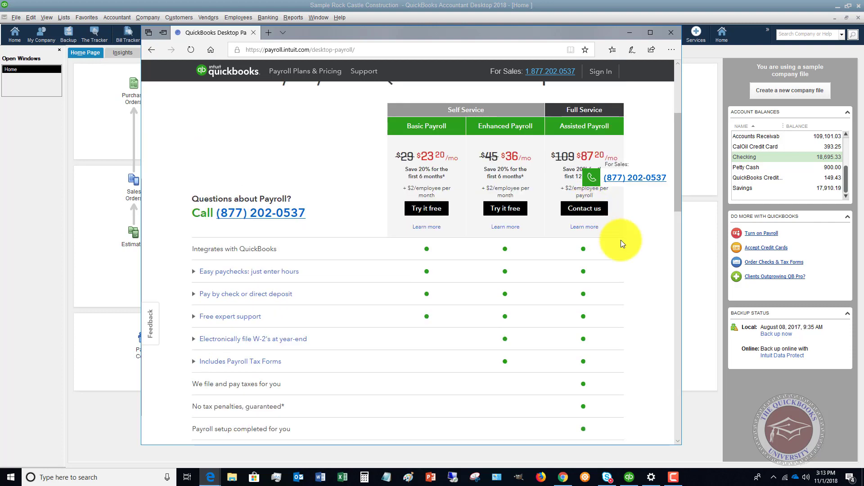
scroll(620, 239, "down", 1)
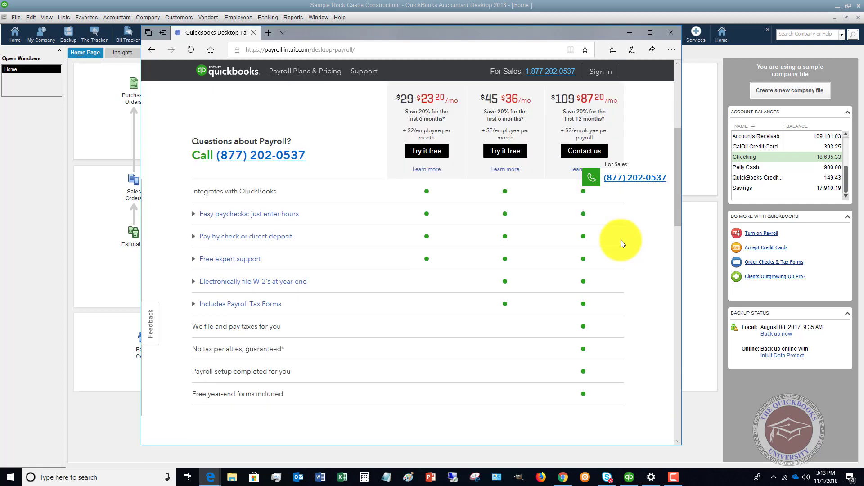
left_click(630, 33)
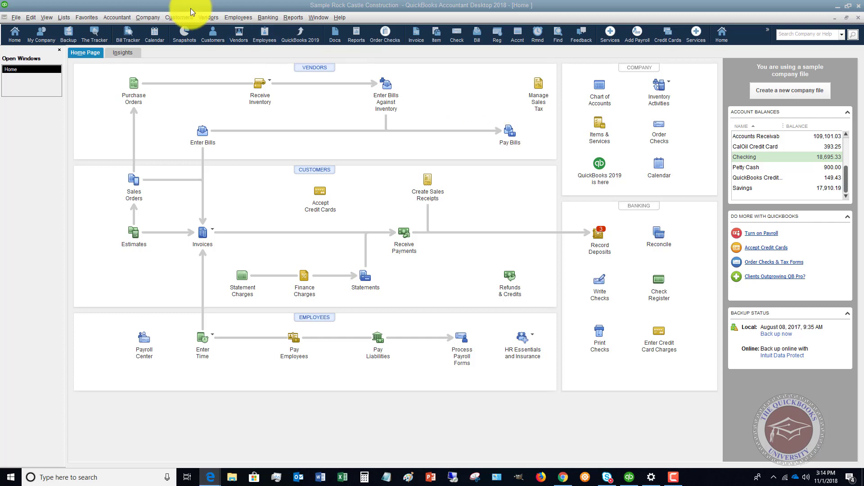
Step: Open the Payroll Center from the Employees menu and launch Payroll Setup
left_click(238, 17)
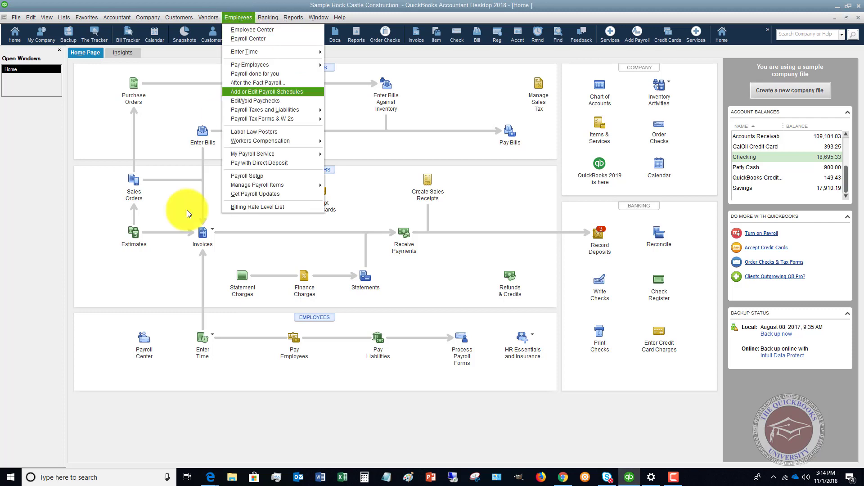
left_click(144, 338)
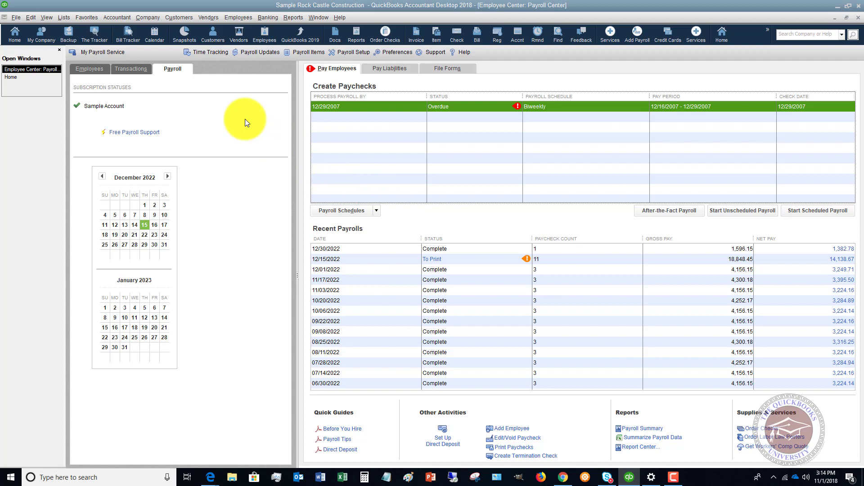
left_click(351, 53)
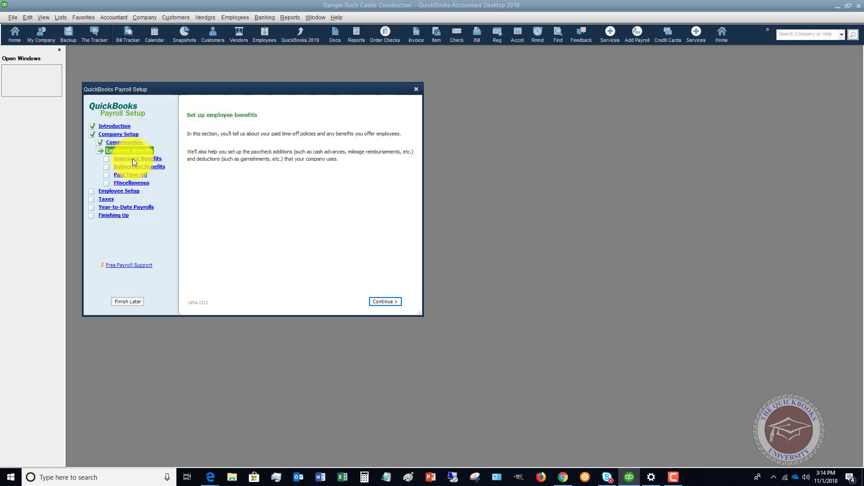
Step: Advance through company setup and the compensation review to the insurance benefits list
left_click(113, 127)
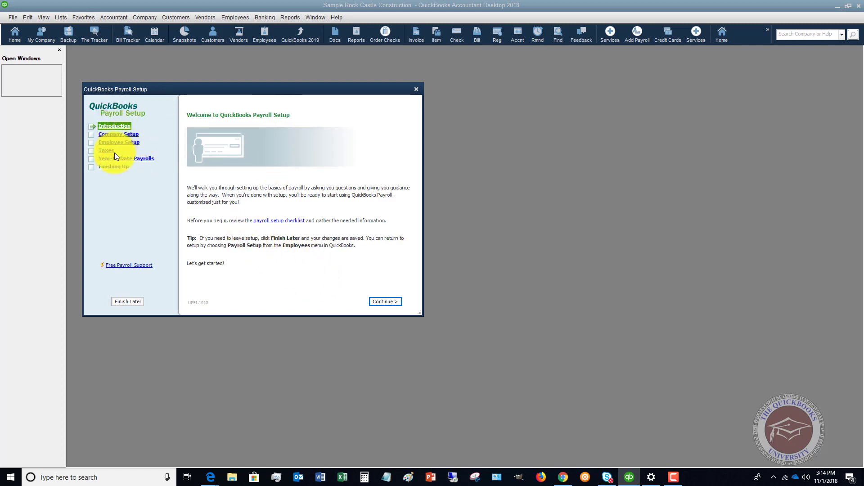
left_click(385, 301)
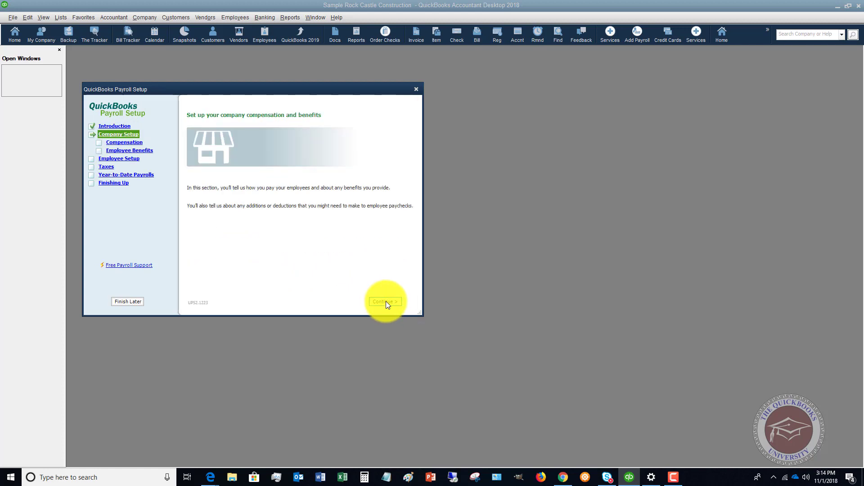
left_click(385, 301)
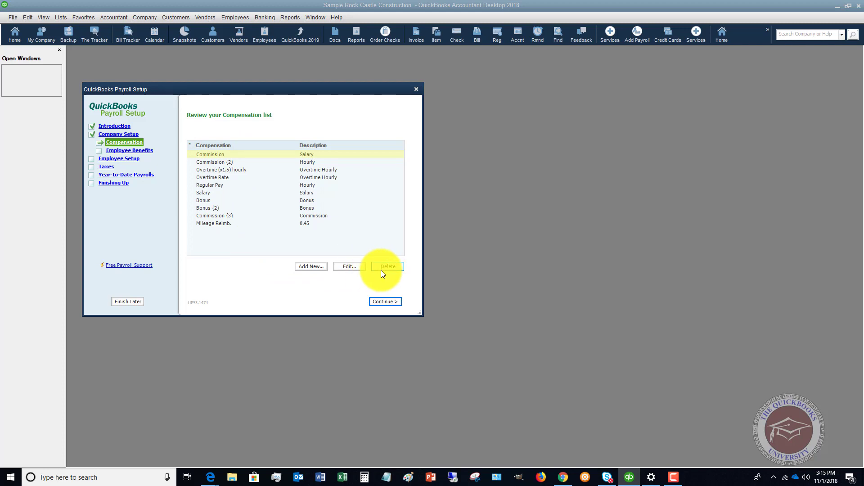
left_click(385, 303)
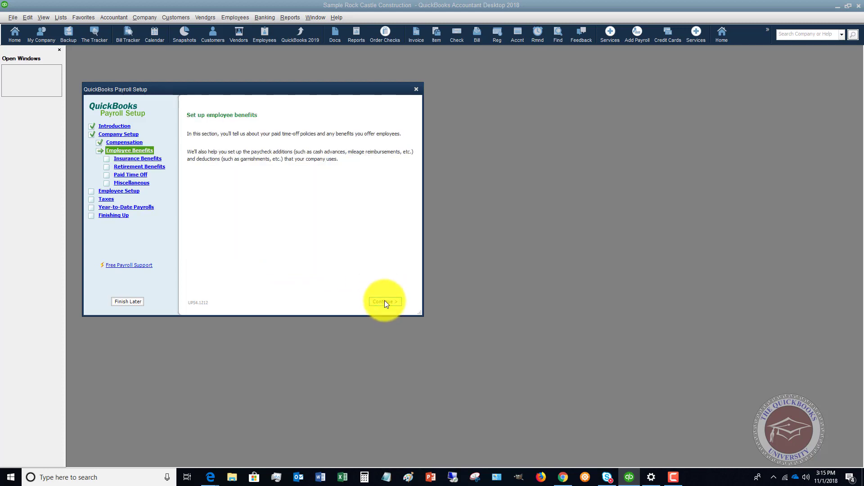
left_click(385, 302)
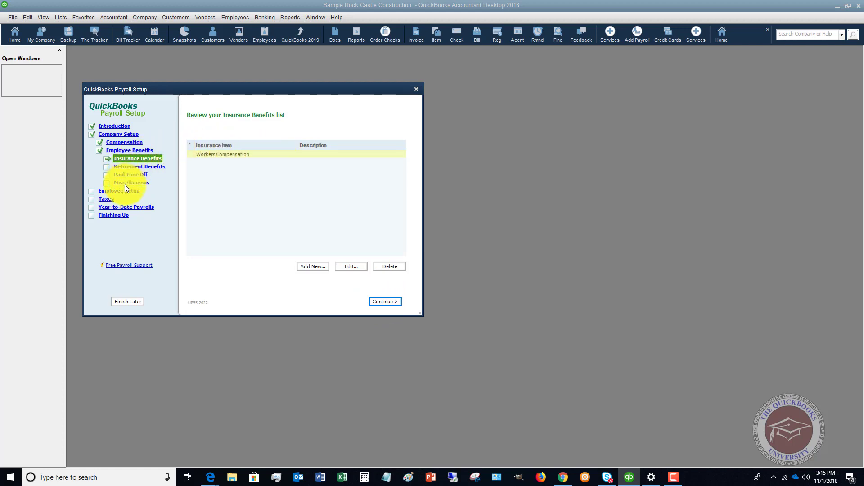
Step: Record no retirement benefits and continue past time off and additions to employee setup
left_click(388, 303)
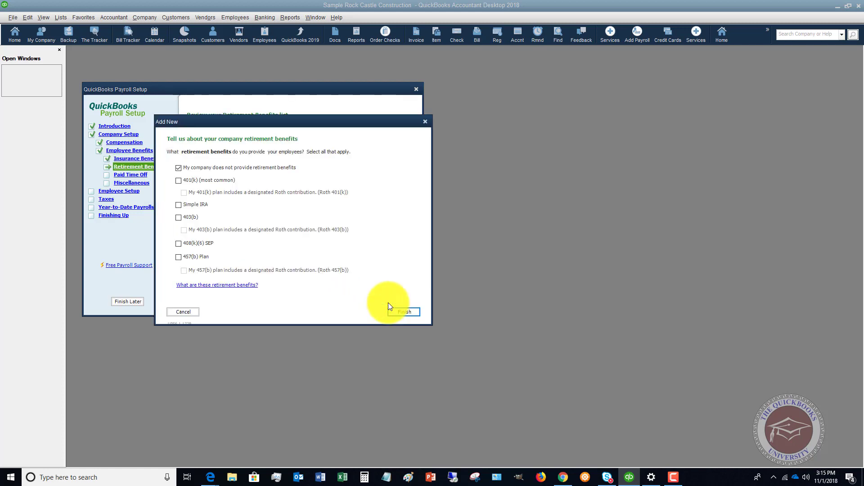
left_click(405, 313)
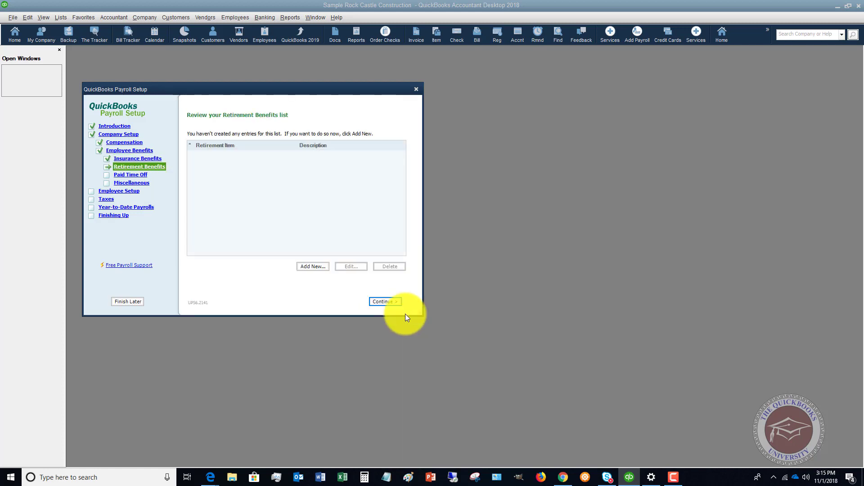
left_click(390, 303)
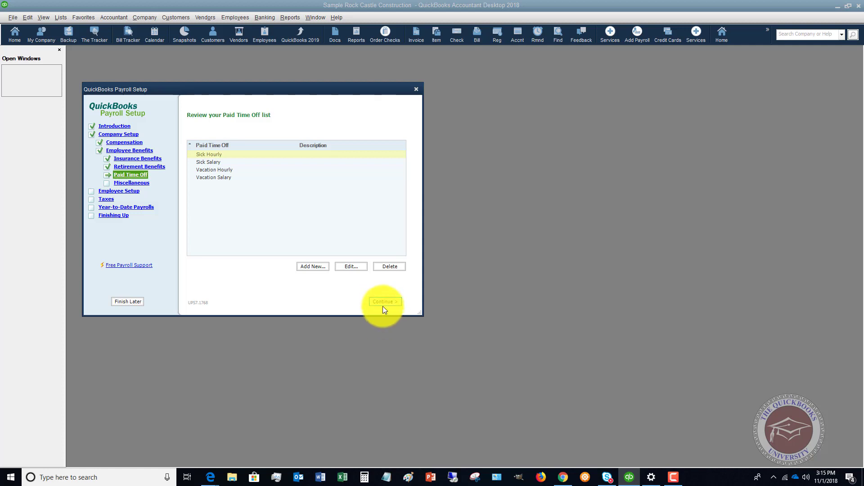
left_click(381, 304)
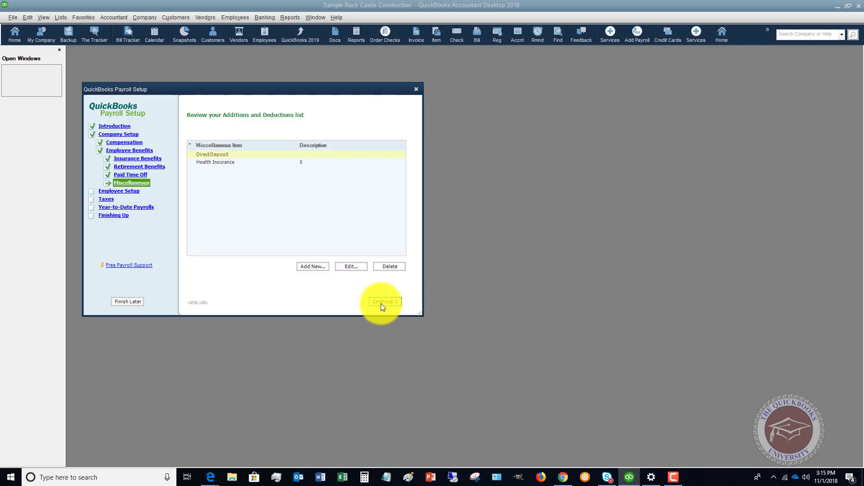
left_click(384, 301)
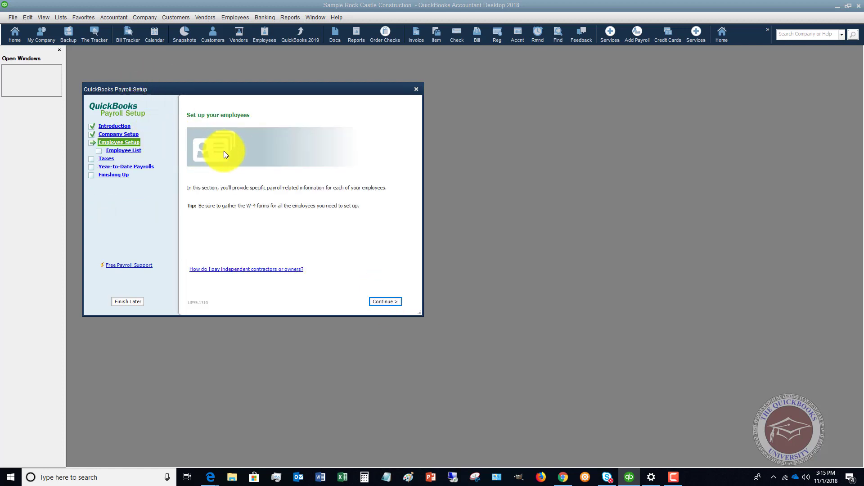
Step: Open the first of four employees and step through hiring, pay, time off and direct deposit pages
left_click(384, 301)
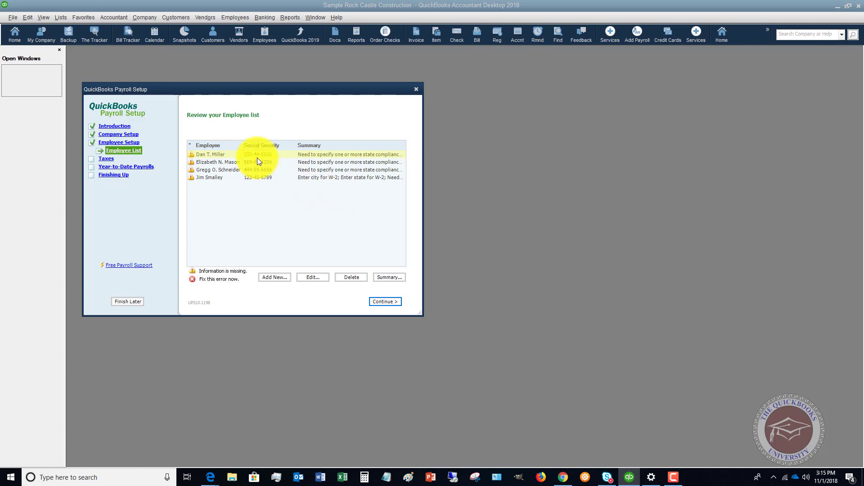
left_click(324, 277)
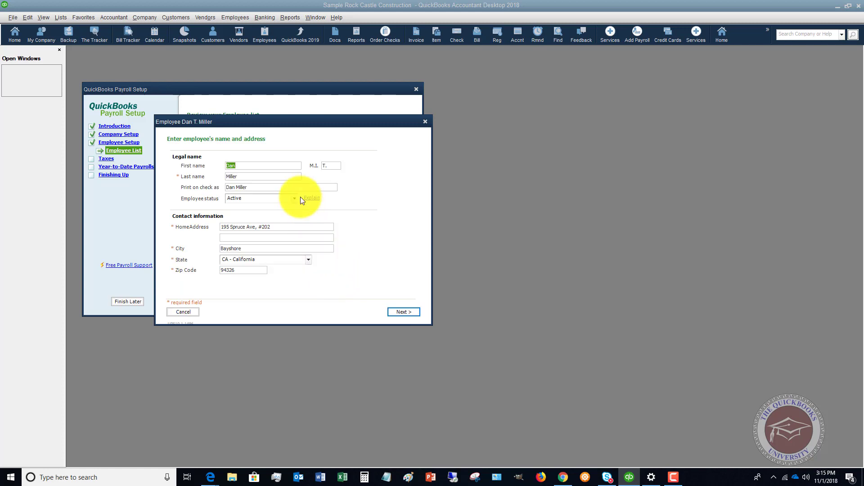
left_click(404, 312)
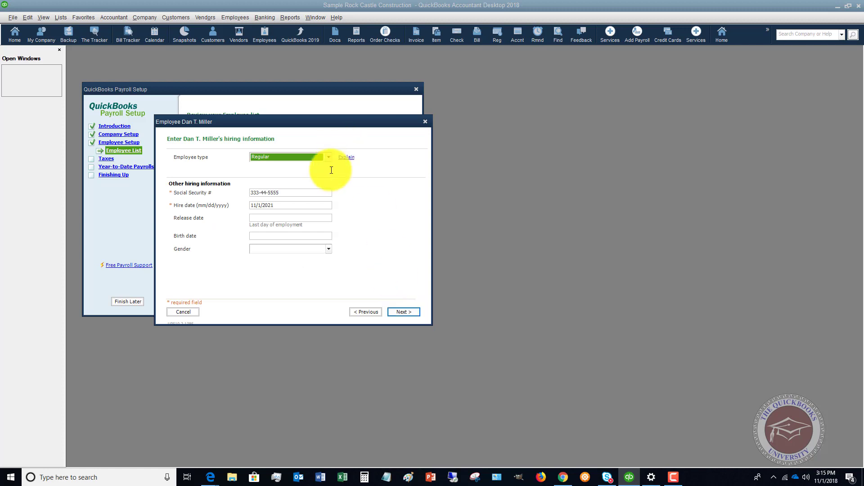
left_click(406, 312)
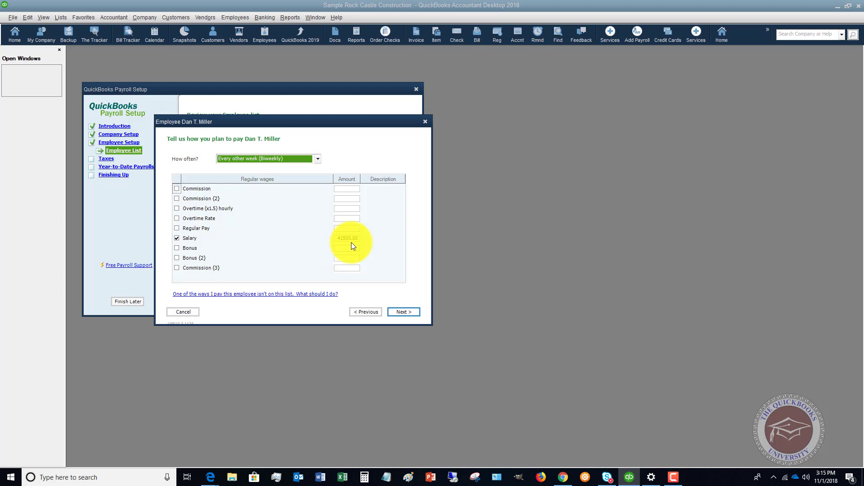
left_click(403, 312)
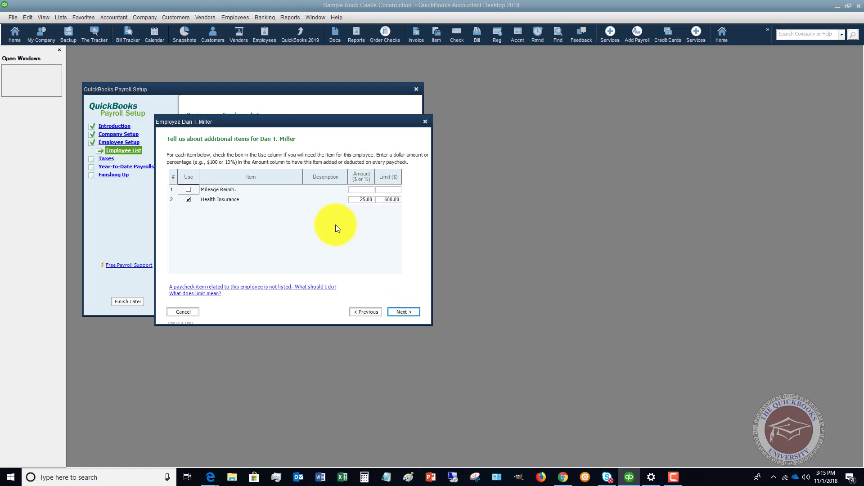
left_click(402, 311)
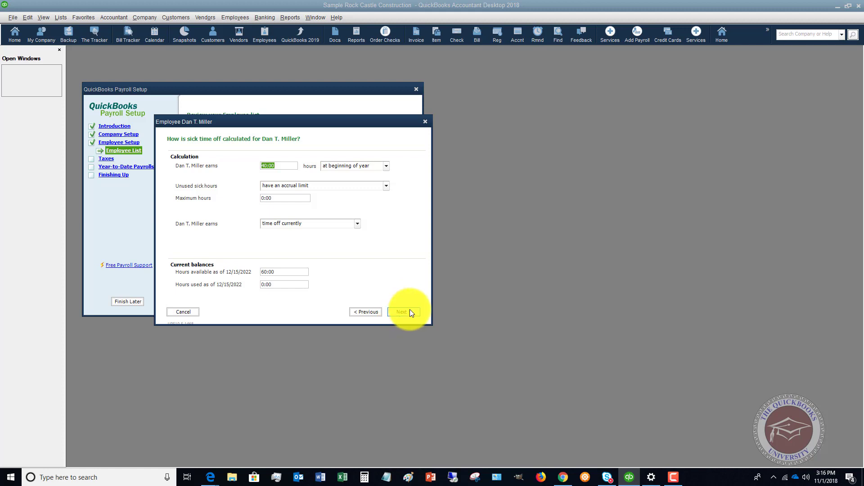
left_click(398, 312)
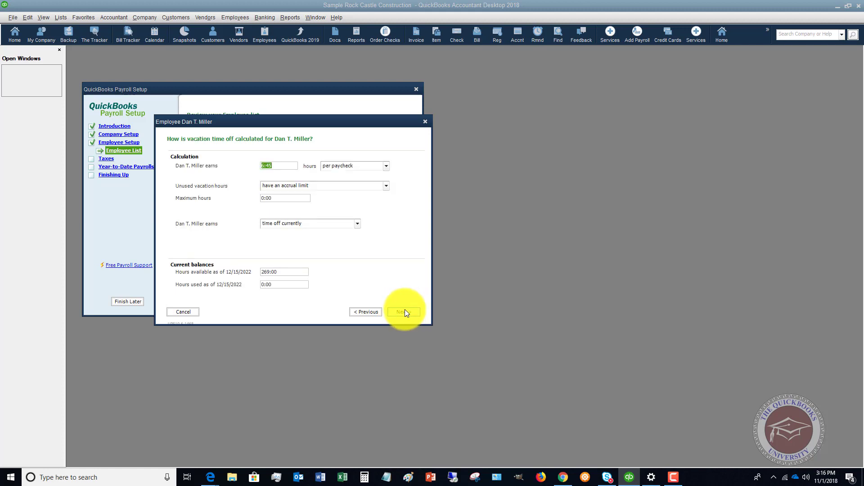
left_click(404, 312)
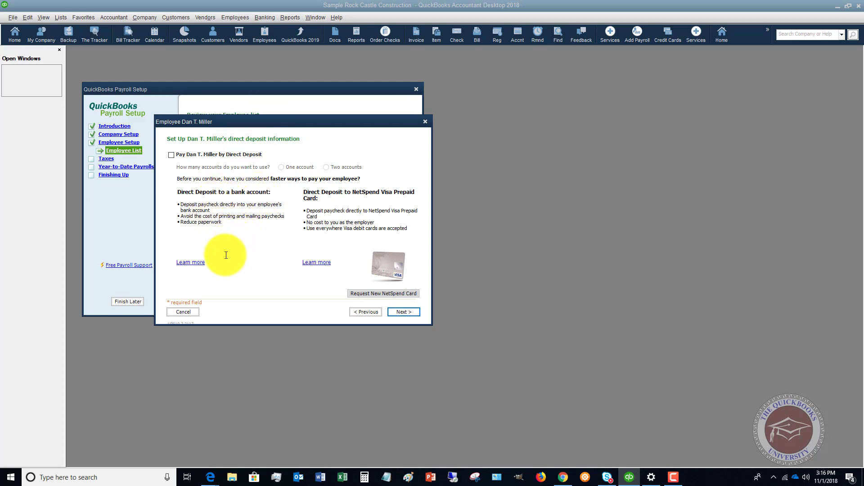
Step: Discard the employee edits and set Payroll Setup aside with Finish Later
left_click(183, 312)
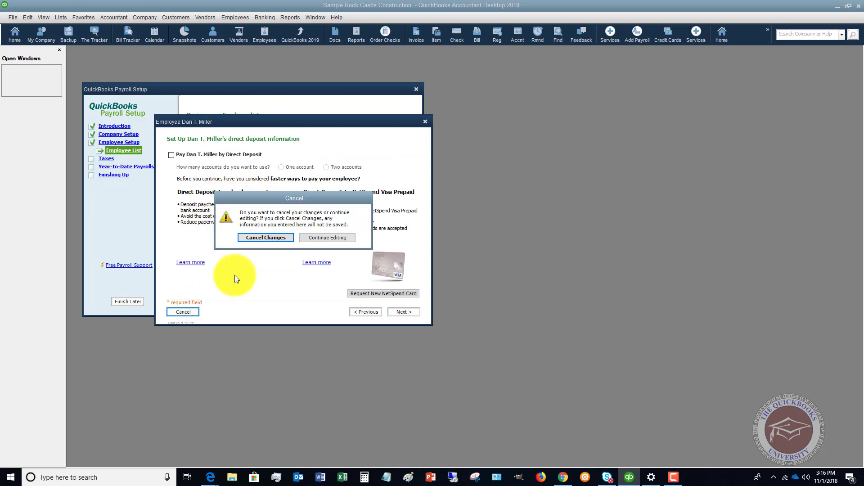
left_click(266, 238)
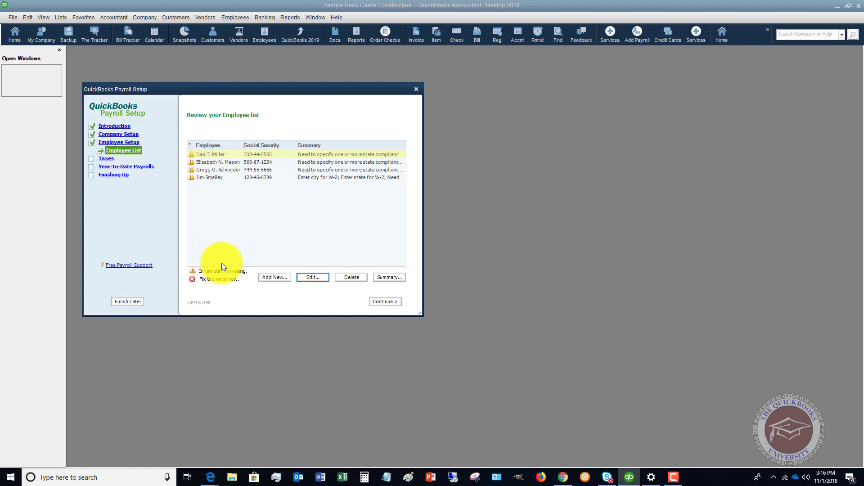
left_click(127, 302)
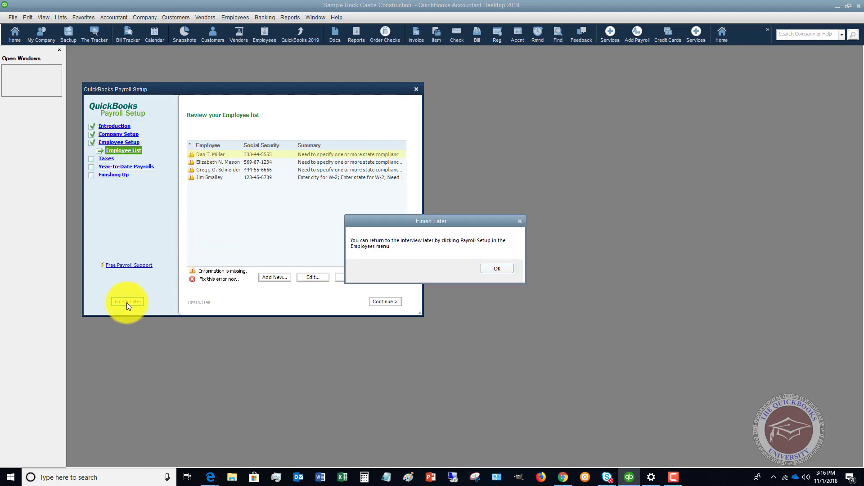
left_click(495, 268)
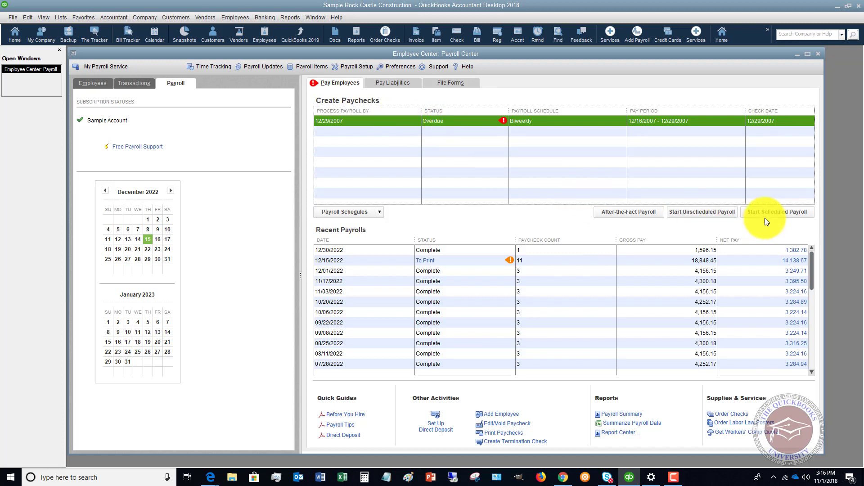
Step: Start the overdue Biweekly scheduled payroll for 12/16–12/29/2007, accepting the computation warning
left_click(774, 210)
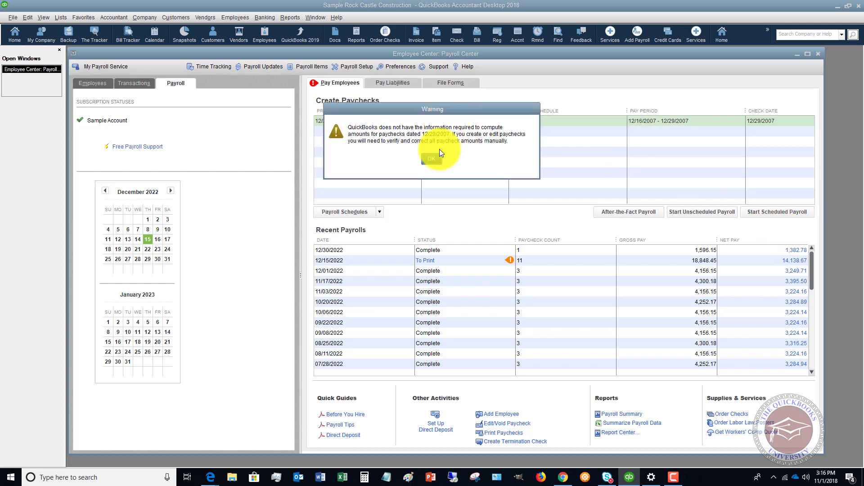
left_click(432, 159)
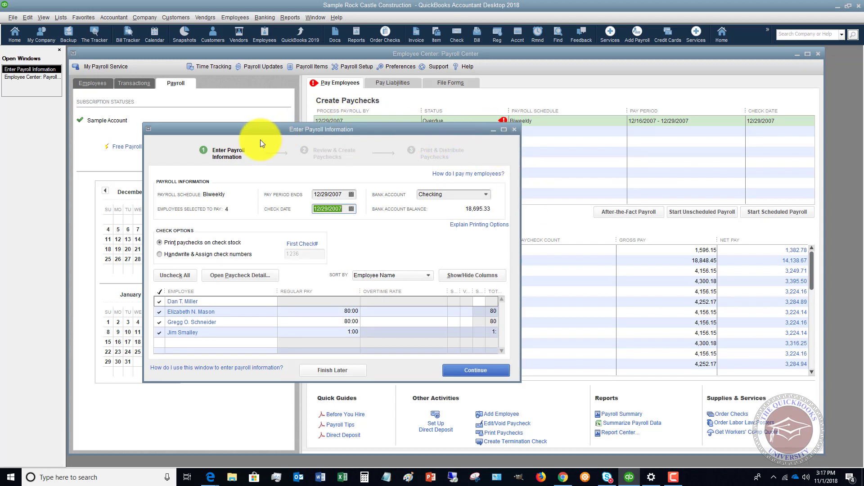
Step: Maximize Enter Payroll Information, toggle Dan T. Miller off and back on, and open his paycheck
left_click_drag(336, 131, 359, 83)
left_click(527, 81)
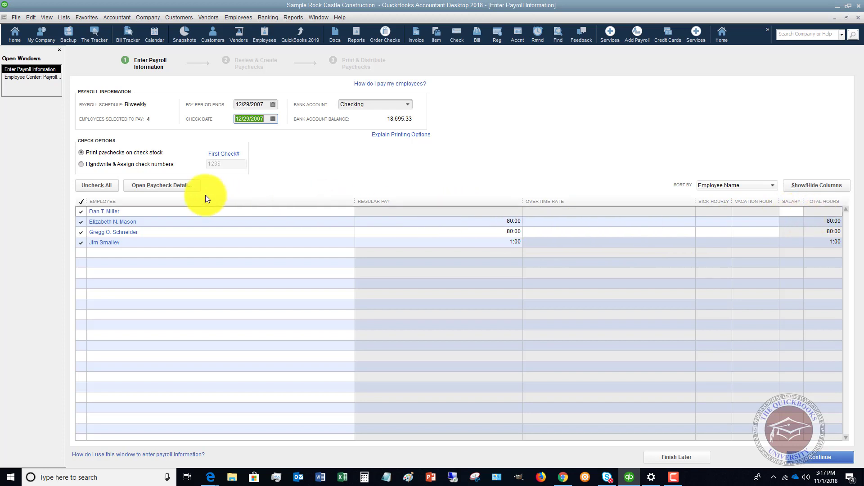
left_click(81, 211)
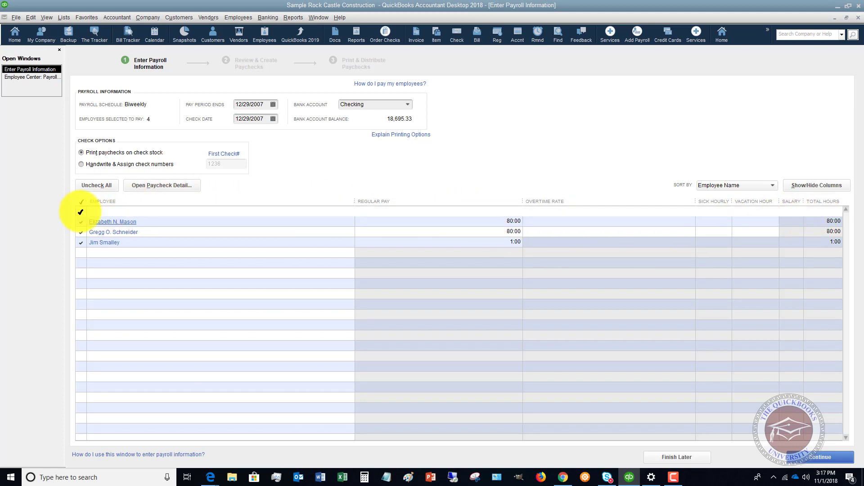
left_click(81, 211)
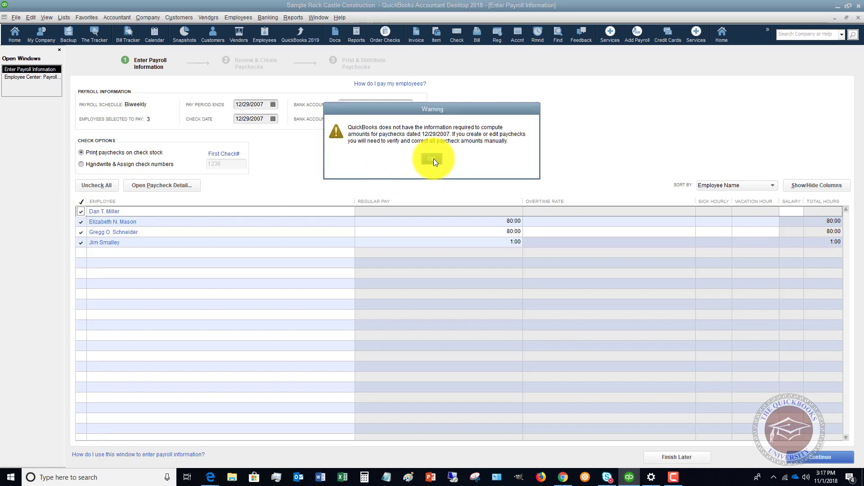
left_click(431, 159)
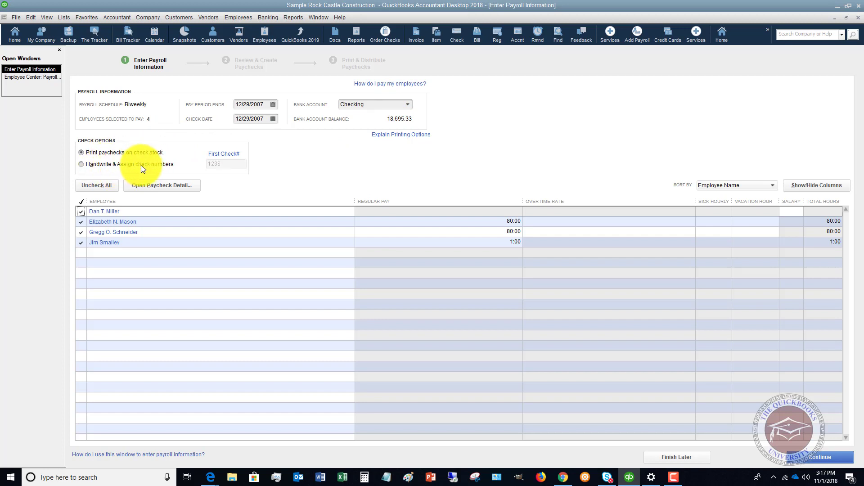
left_click(100, 213)
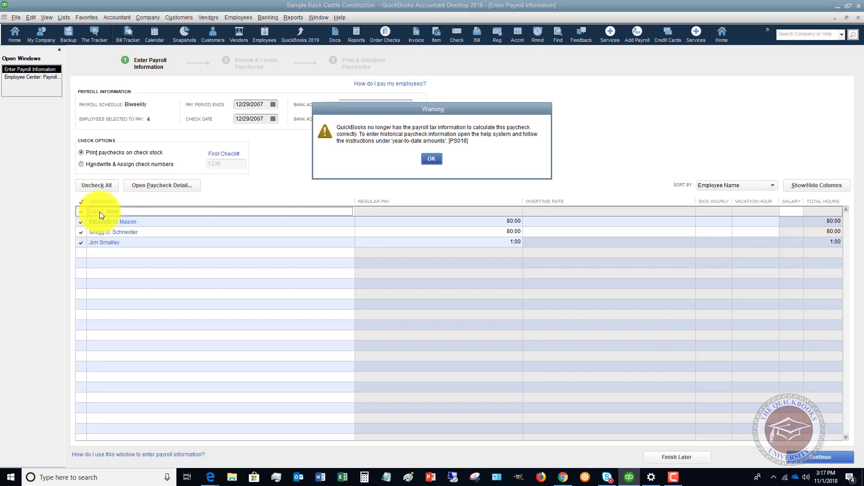
Step: Try a 150-mile Mileage Reimb. line (67.50) on Dan T. Miller's paycheck, then cancel it
left_click(431, 158)
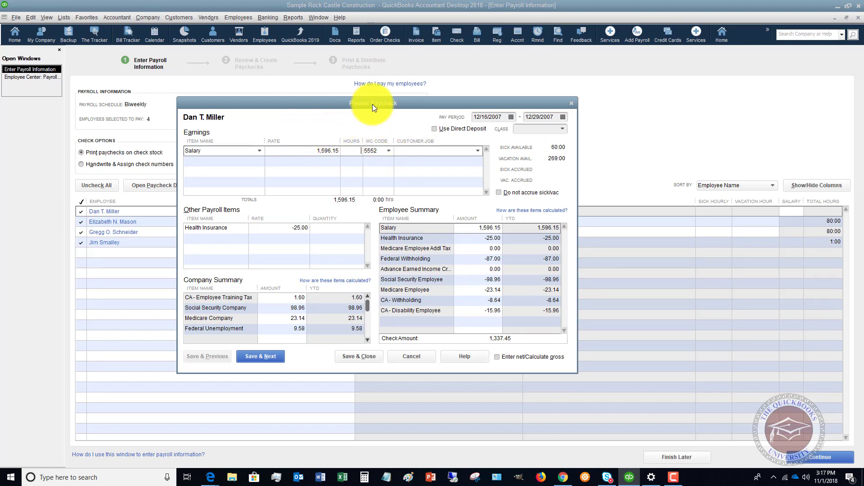
left_click(235, 240)
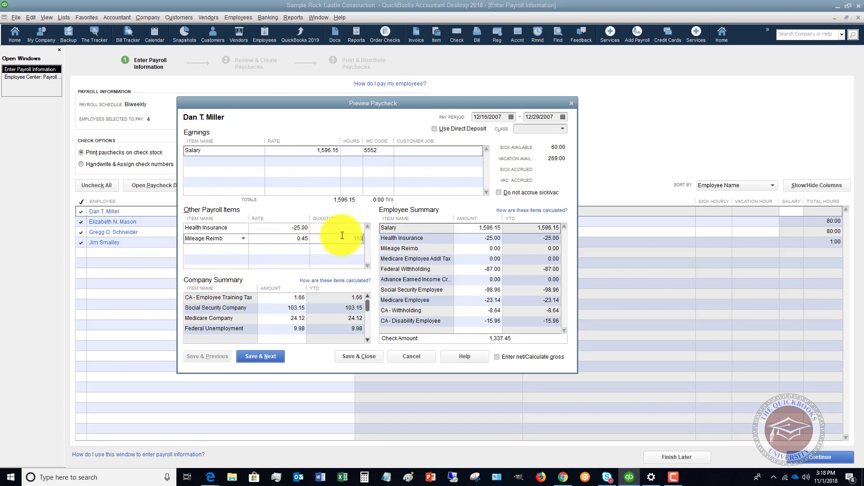
key("Tab")
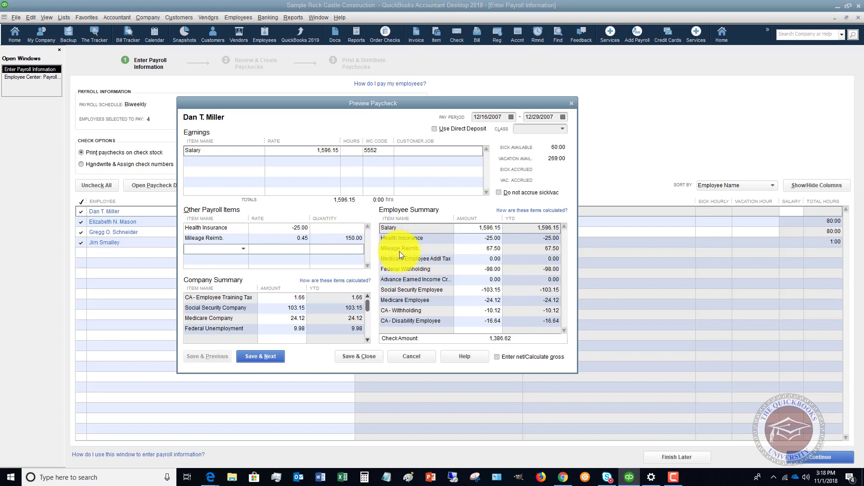
left_click(437, 252)
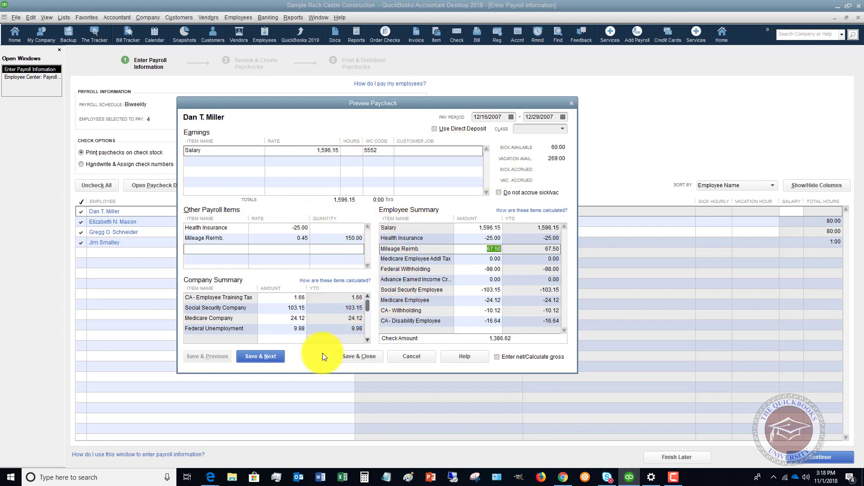
left_click(416, 357)
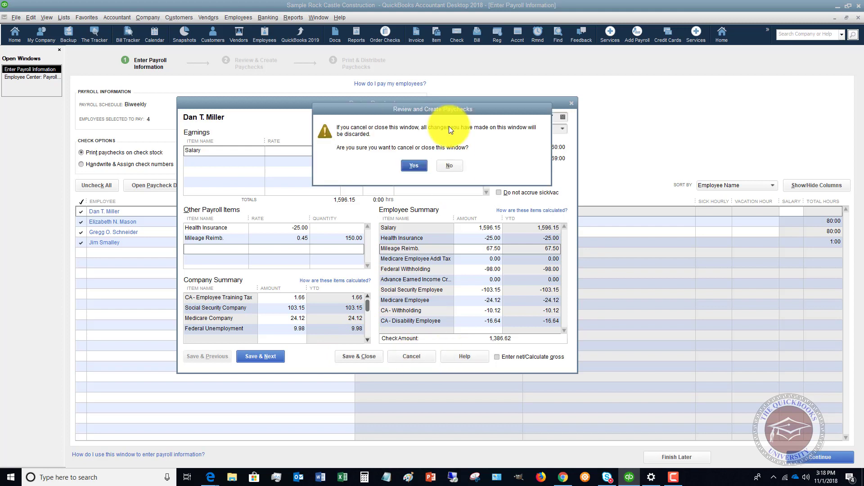
Step: Discard the paycheck changes, continue to review, and attempt Create Paychecks past class and zero-earnings warnings
left_click(413, 167)
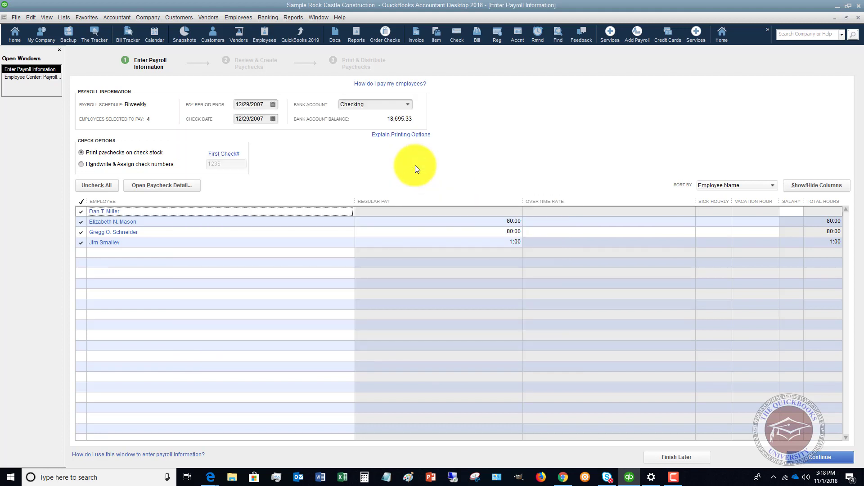
left_click(817, 458)
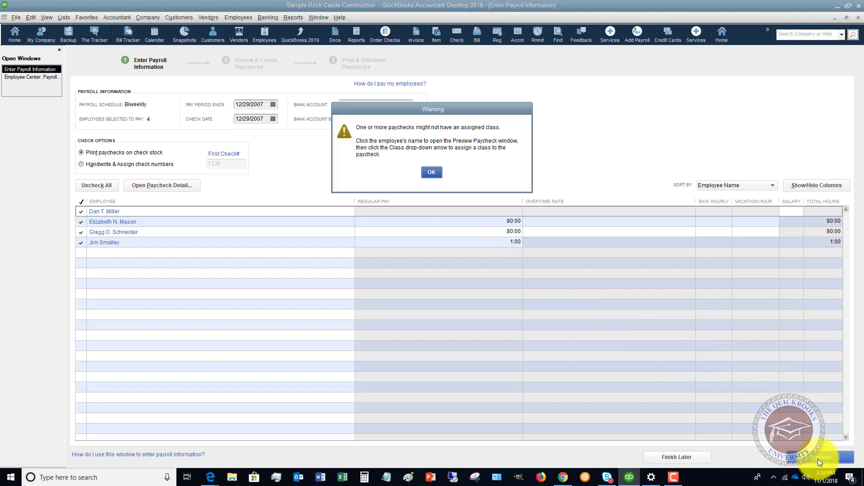
left_click(433, 173)
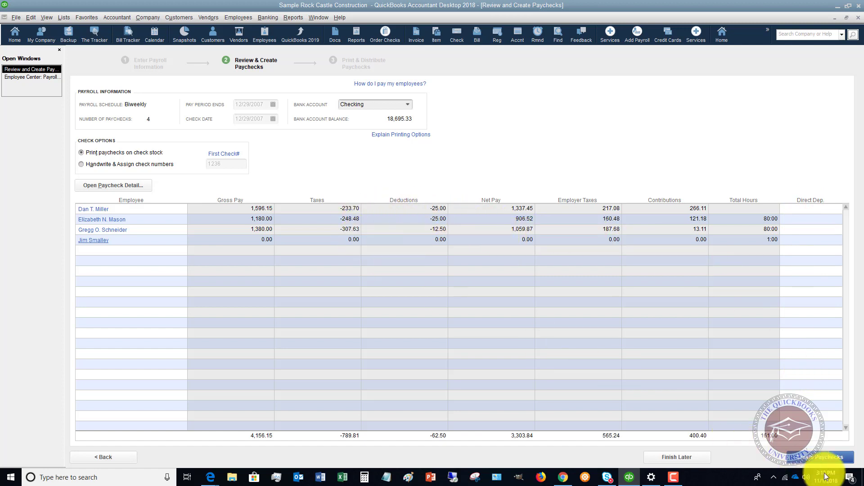
left_click(821, 458)
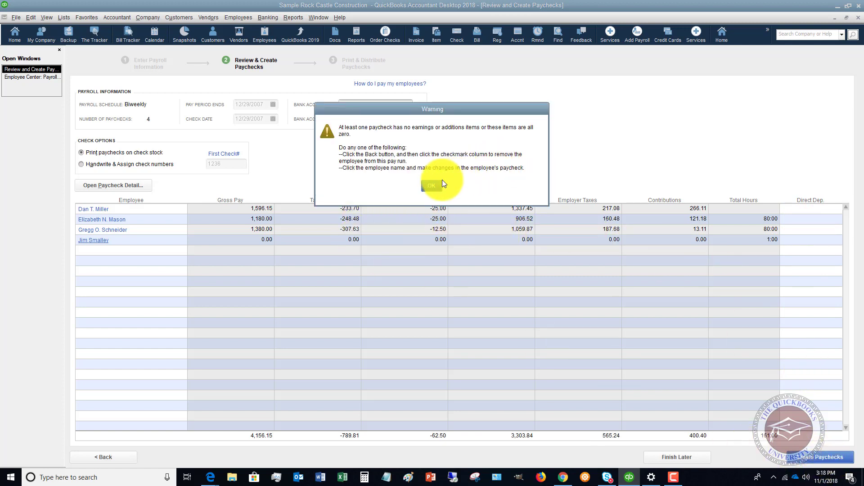
left_click(430, 185)
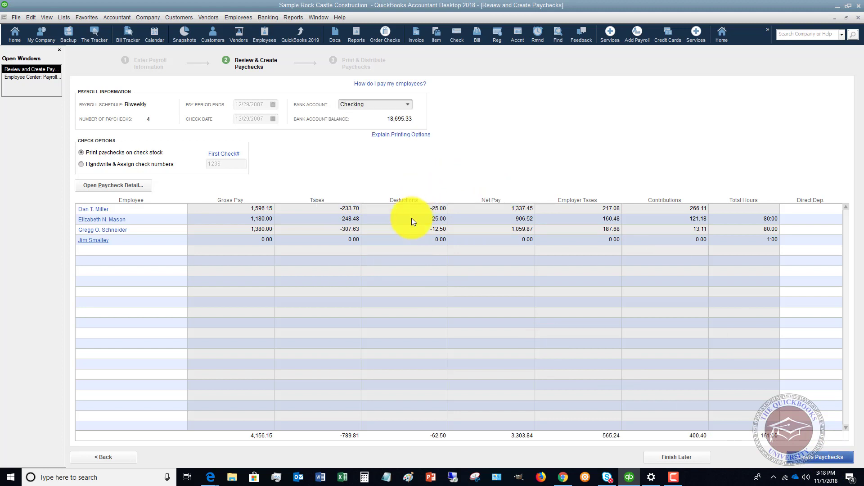
left_click(95, 240)
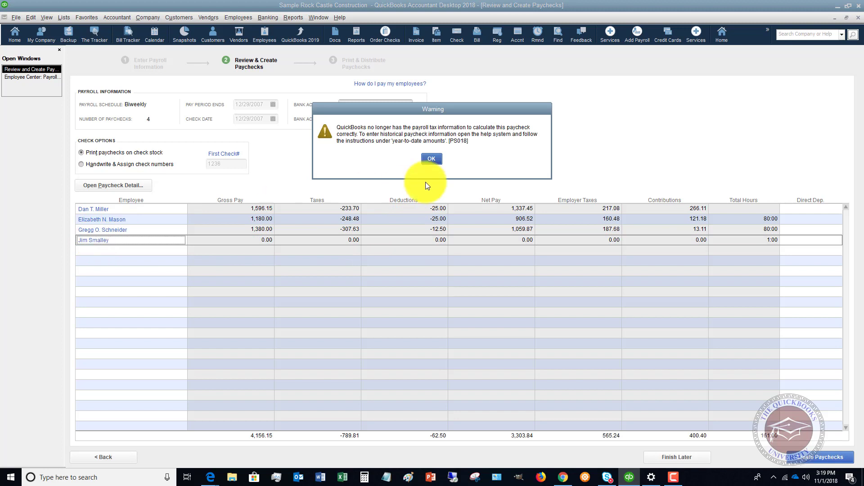
left_click(433, 160)
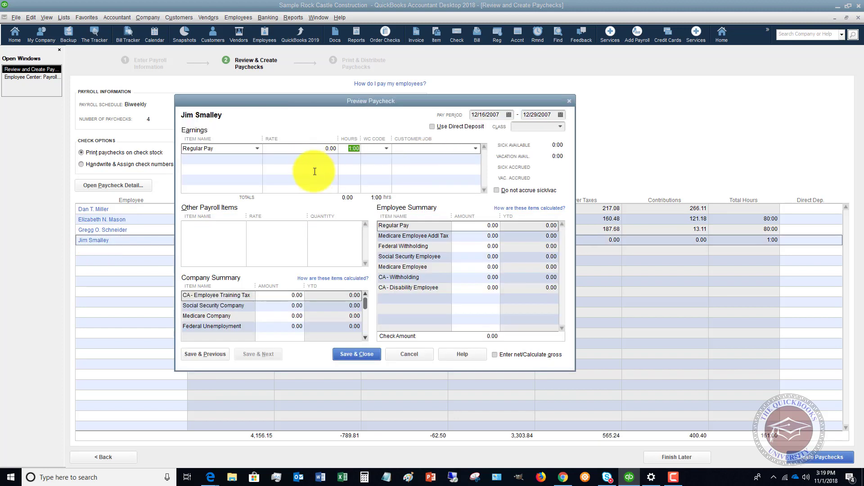
left_click(320, 154)
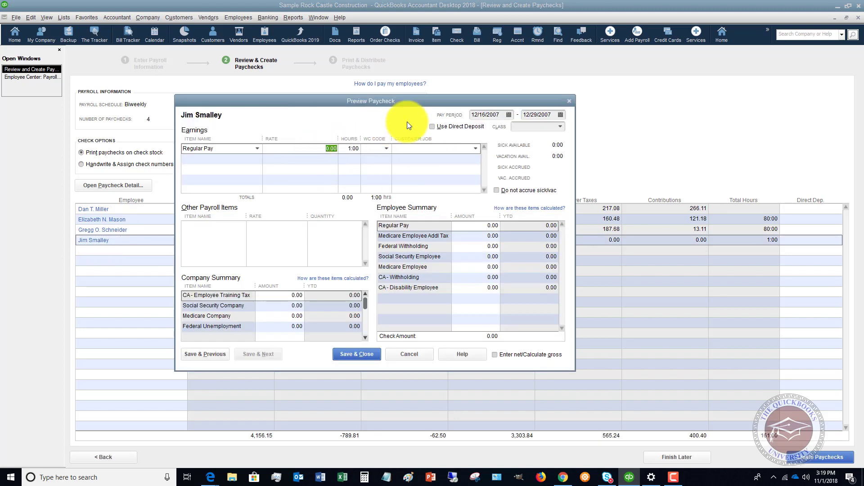
type("15")
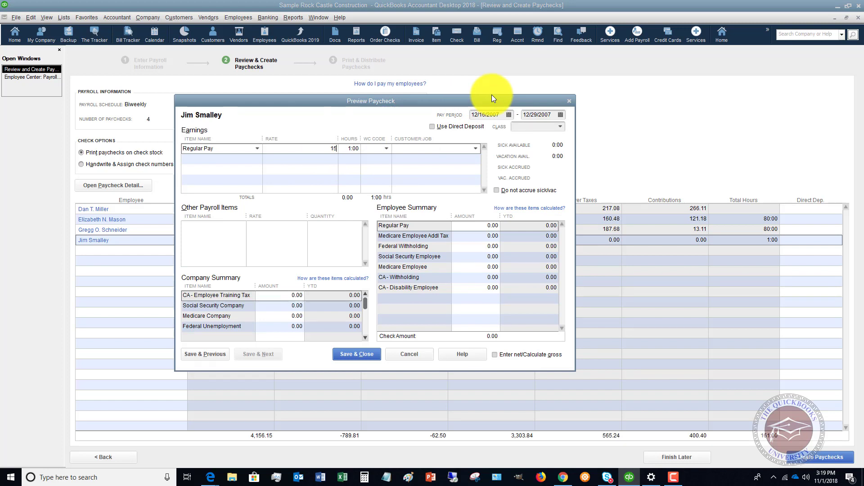
key("Tab")
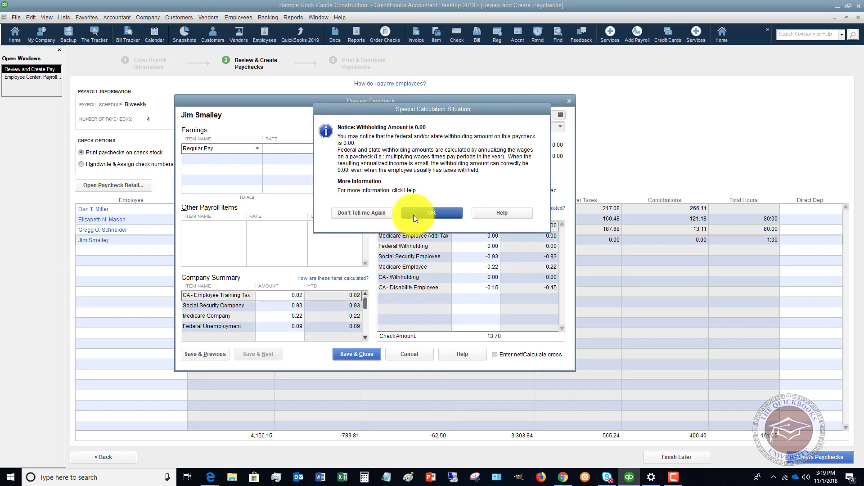
left_click(420, 214)
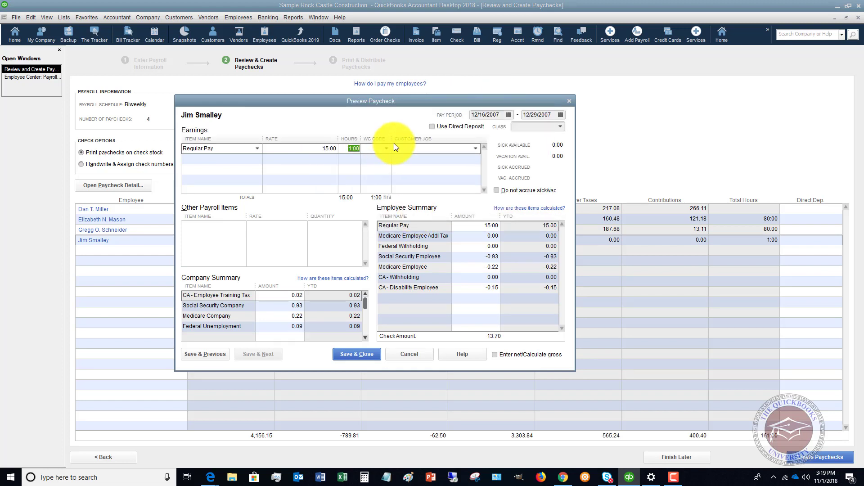
type("80")
key("Tab")
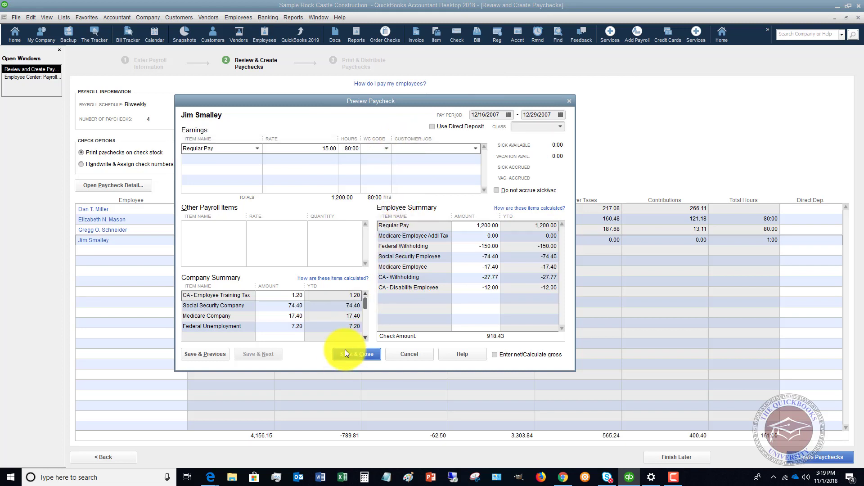
left_click(357, 355)
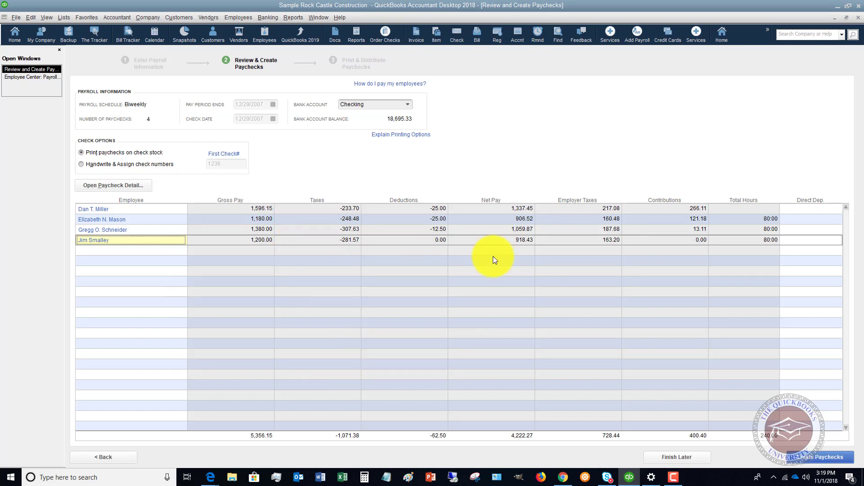
left_click(806, 457)
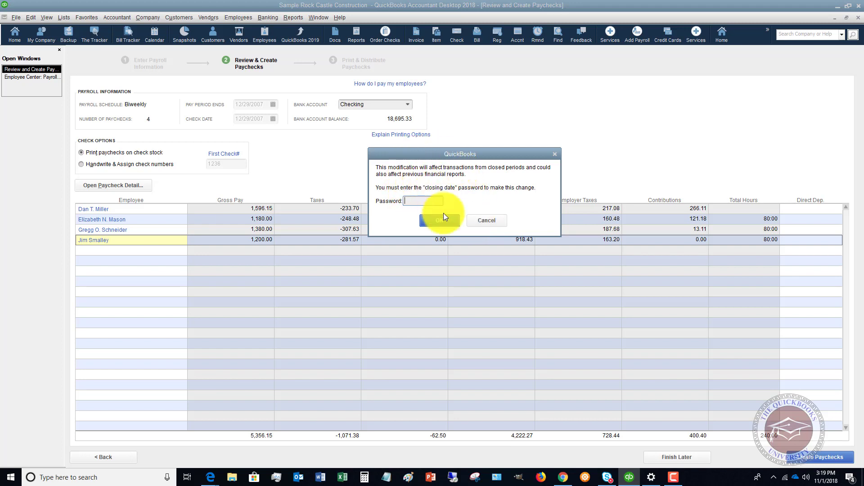
left_click(483, 218)
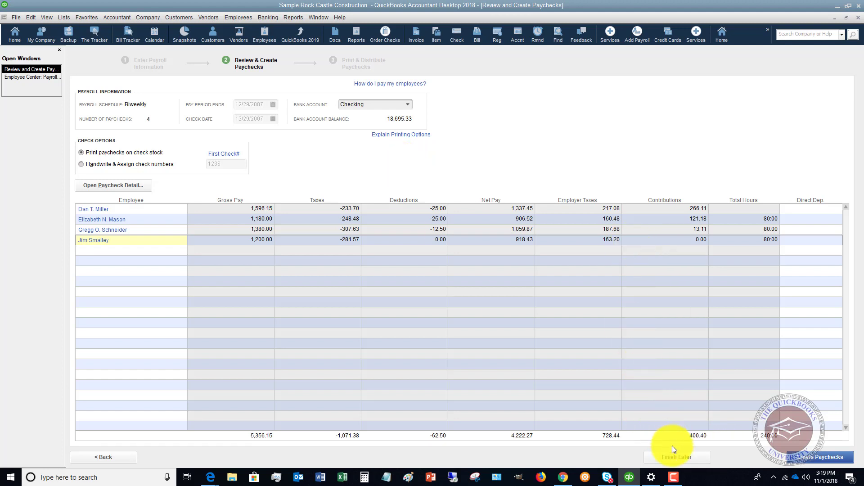
Step: Save the four reviewed Biweekly 12/29/2007 paychecks for later, leaving the run pending
left_click(677, 458)
left_click(456, 218)
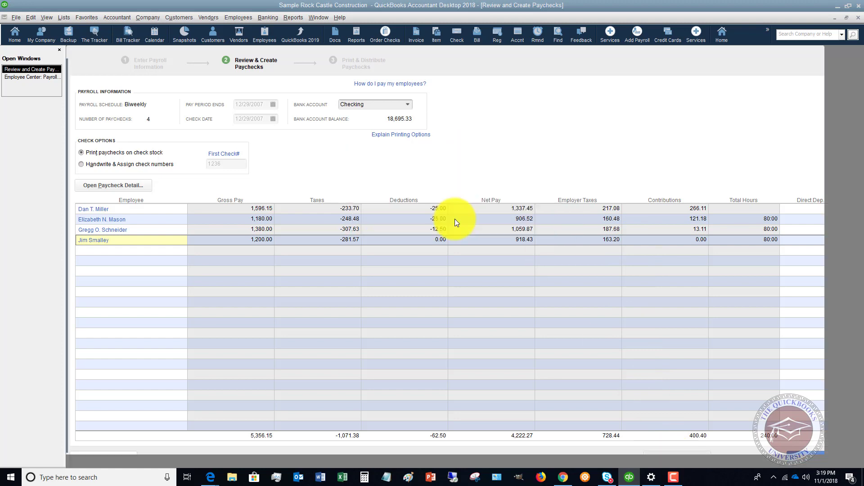